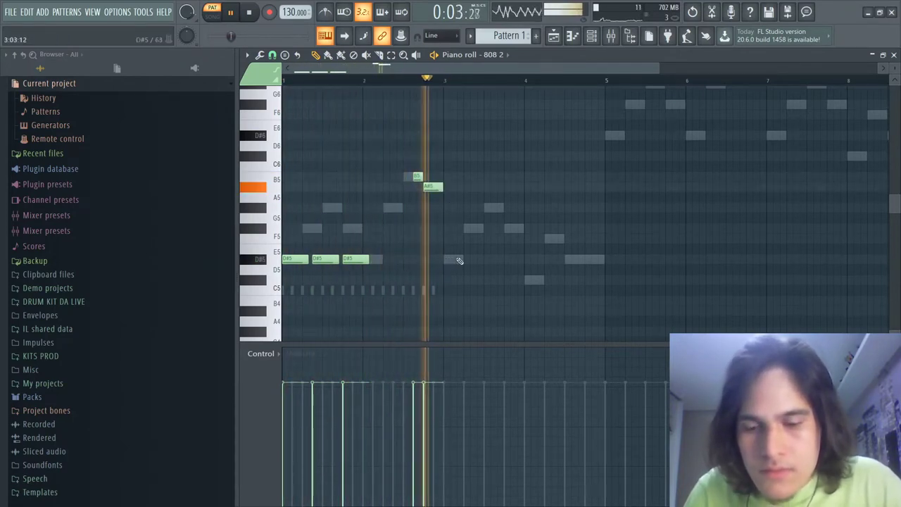
# - Duplicate the two-bar 808 phrase into bars 3 and 4, and split the third D#5 in bar 3 into two short notes
pyautogui.hotkey('ctrl', 'b')
pyautogui.press('space')
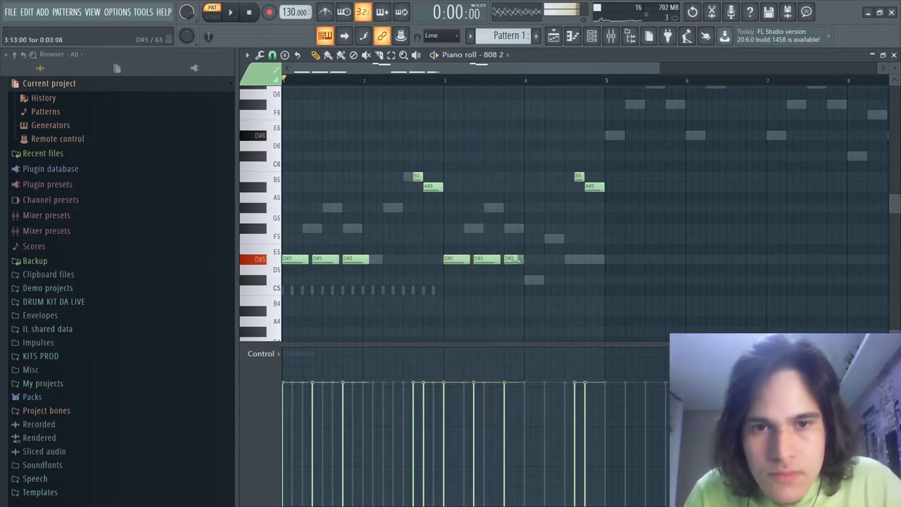
pyautogui.scroll(3, 525, 261)
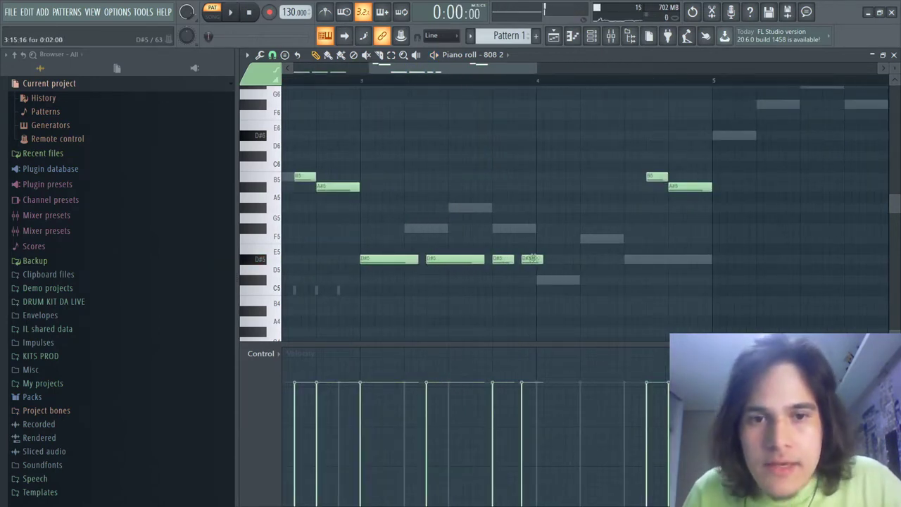
pyautogui.click(521, 259)
pyautogui.scroll(-4, 533, 195)
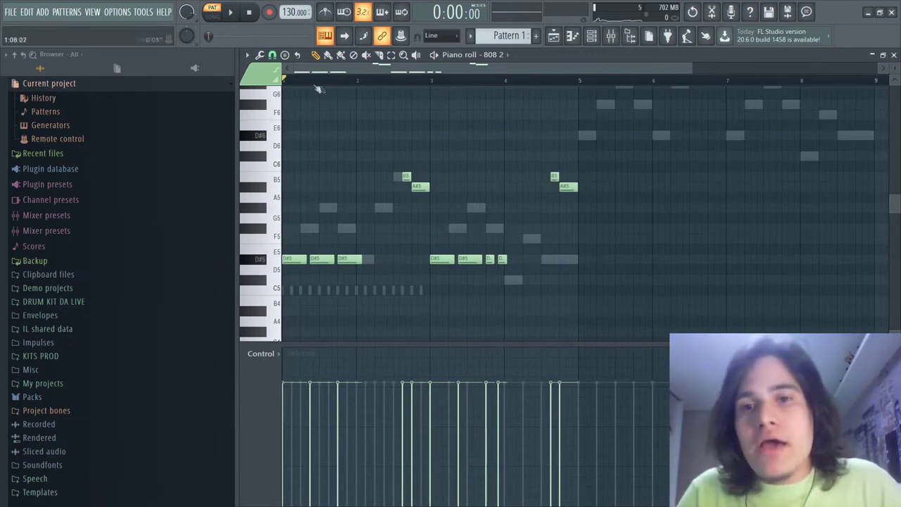
# - Select the first three D#5 notes and audition the D#5 pitch, then clear the selection
pyautogui.moveTo(395, 281); pyautogui.dragTo(281, 238)
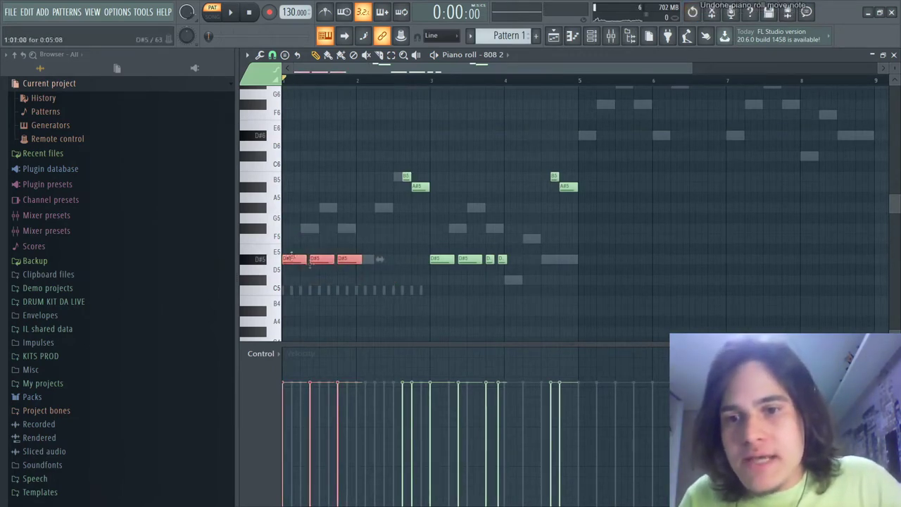
pyautogui.scroll(-3, 274, 191)
pyautogui.scroll(1, 267, 196)
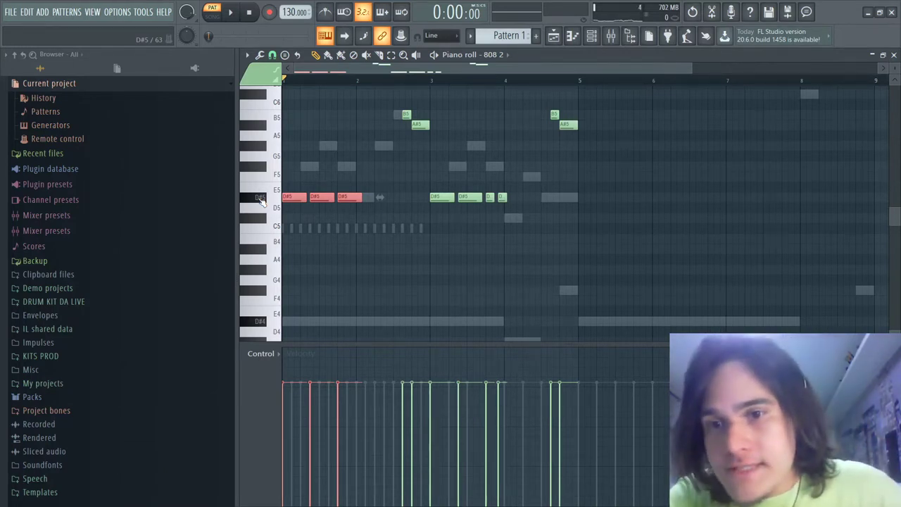
pyautogui.click(260, 200)
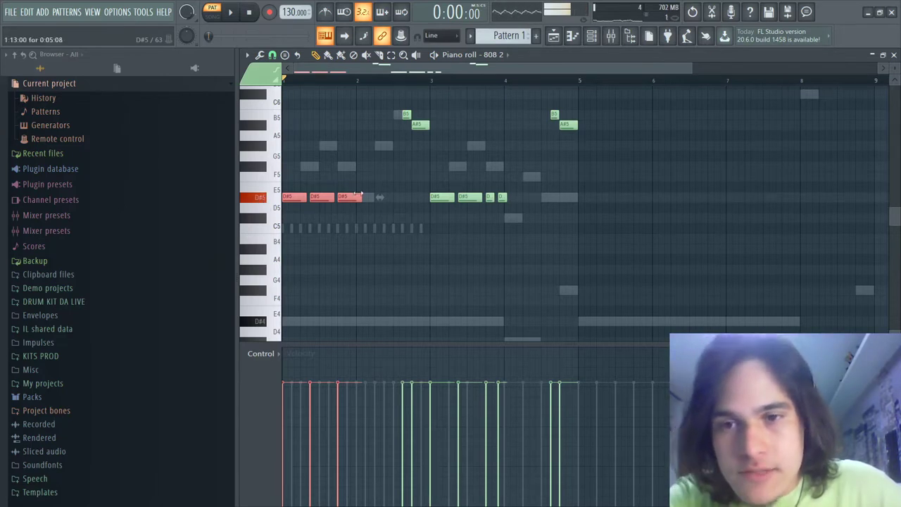
pyautogui.click(545, 189)
pyautogui.scroll(4, 496, 162)
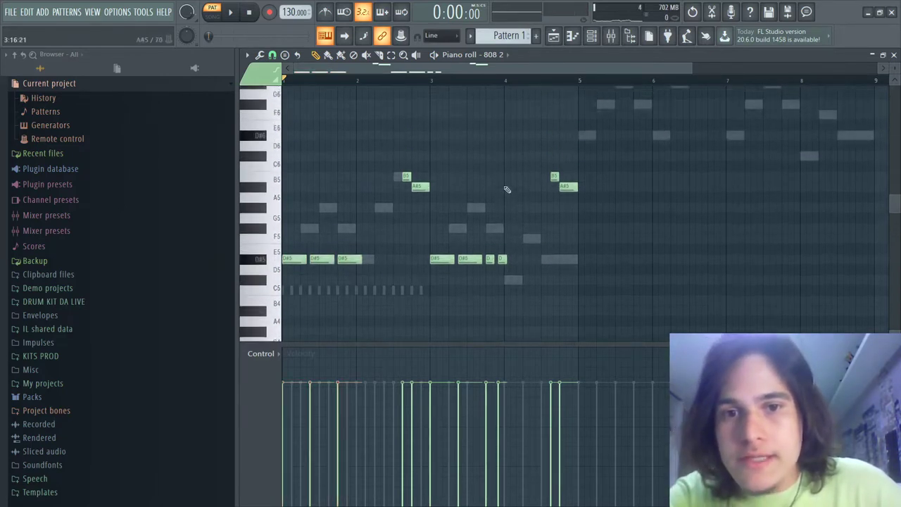
# - Move the last short D#5 in bar 3 directly against the one before it so it ends at the start of bar 4
pyautogui.scroll(-2, 511, 211)
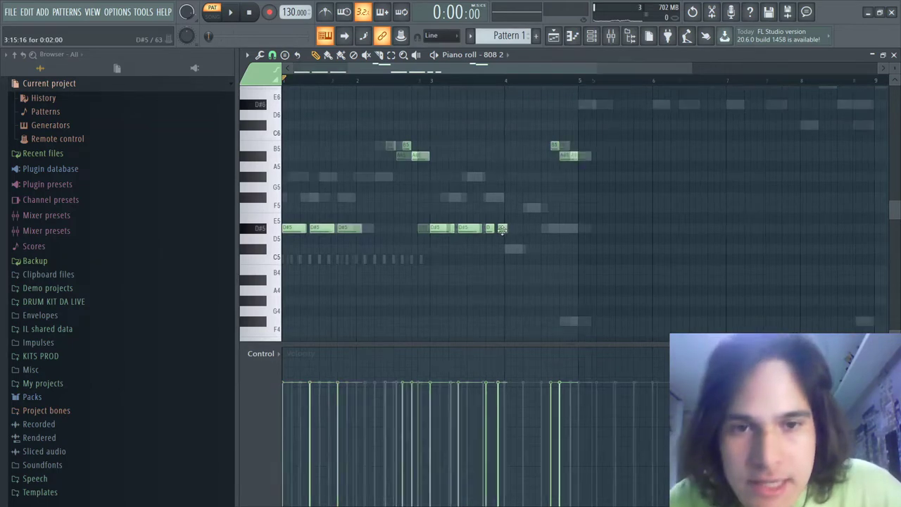
pyautogui.scroll(4, 508, 231)
pyautogui.moveTo(504, 231); pyautogui.dragTo(494, 233)
pyautogui.scroll(-4, 507, 234)
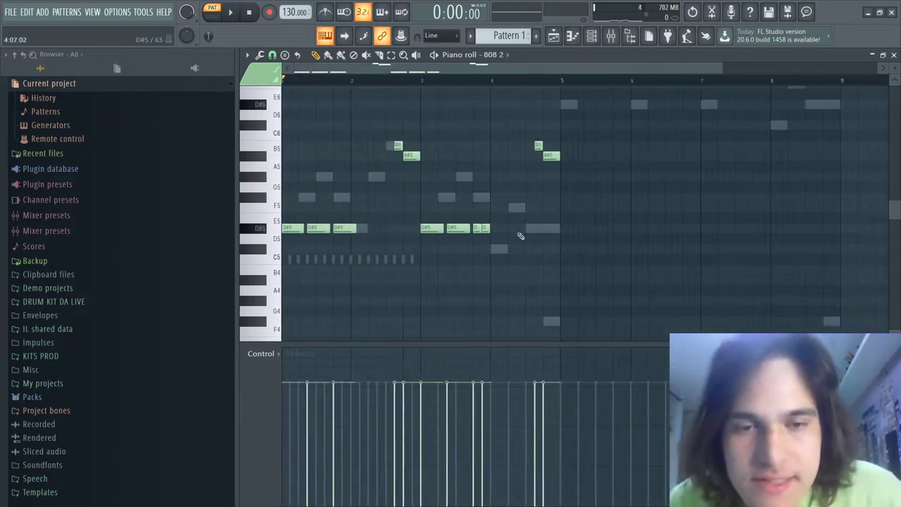
# - Play the 808 pattern from the beginning to check the bass line against the ghost melody
pyautogui.scroll(4, 473, 211)
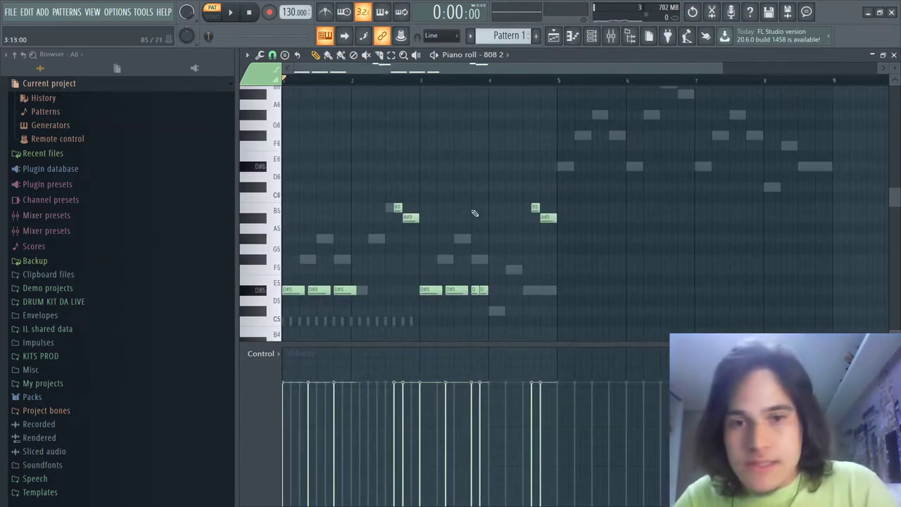
pyautogui.scroll(3, 475, 218)
pyautogui.scroll(-4, 473, 223)
pyautogui.press('space')
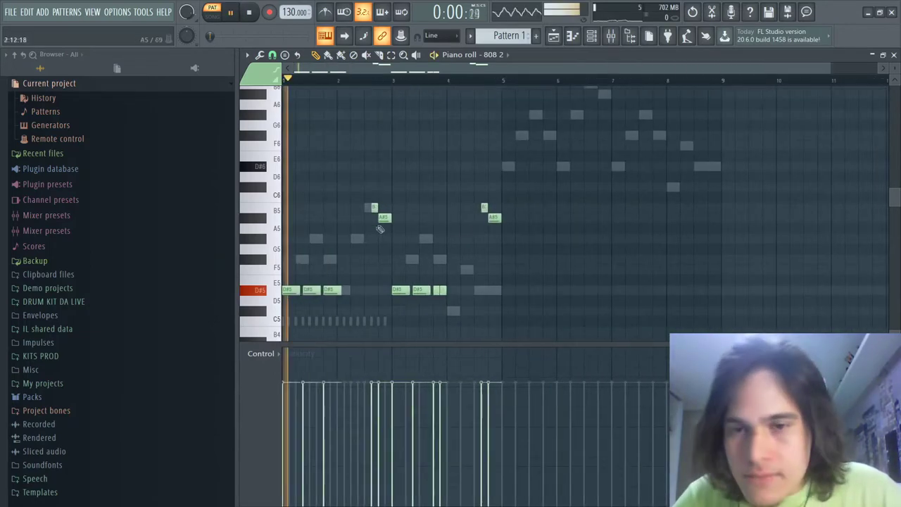
pyautogui.scroll(1, 312, 269)
pyautogui.scroll(-4, 312, 269)
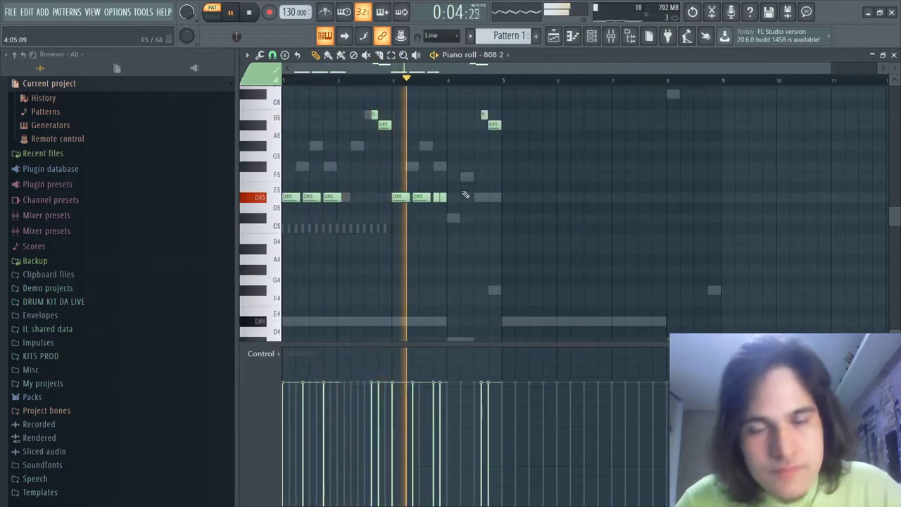
pyautogui.press('space')
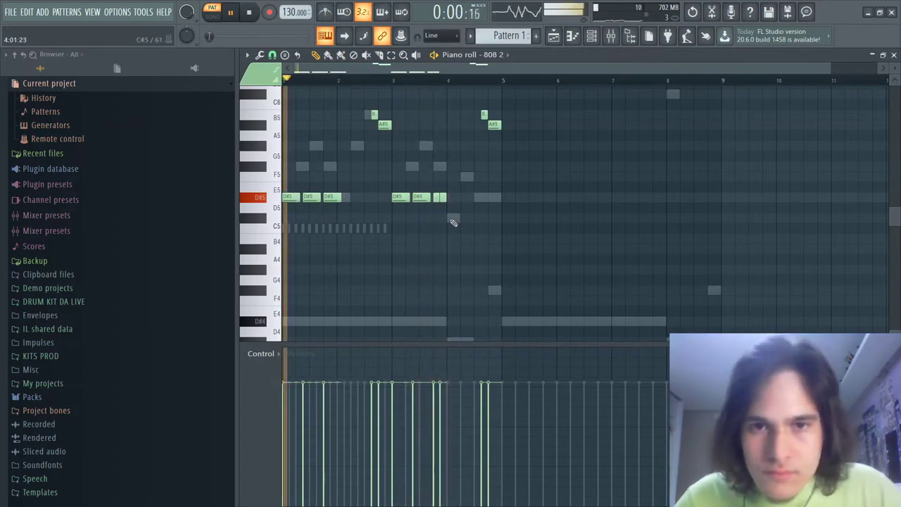
# - Place short C#5 notes at 4:01 and 4:07, and replace the B5 in bar 4 with a D#5 at 4:09
pyautogui.scroll(3, 453, 218)
pyautogui.click(454, 219)
pyautogui.moveTo(454, 226); pyautogui.dragTo(509, 220)
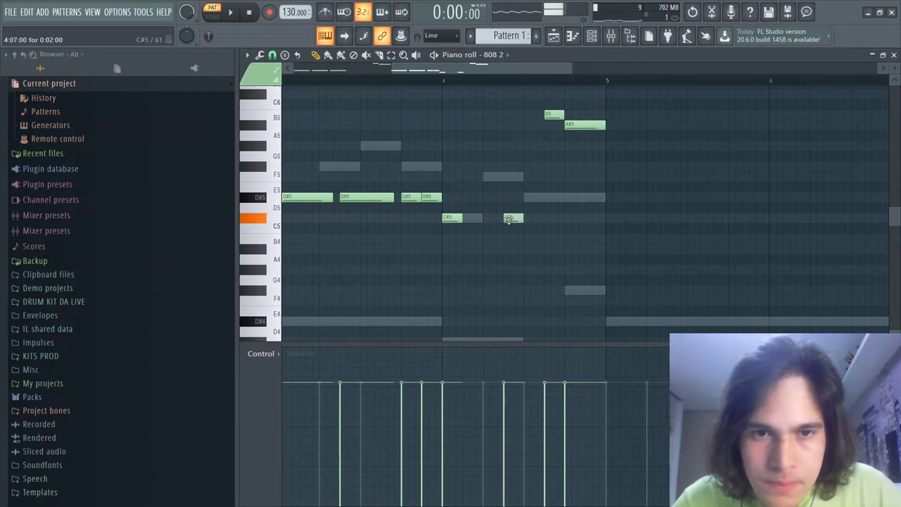
pyautogui.click(527, 196)
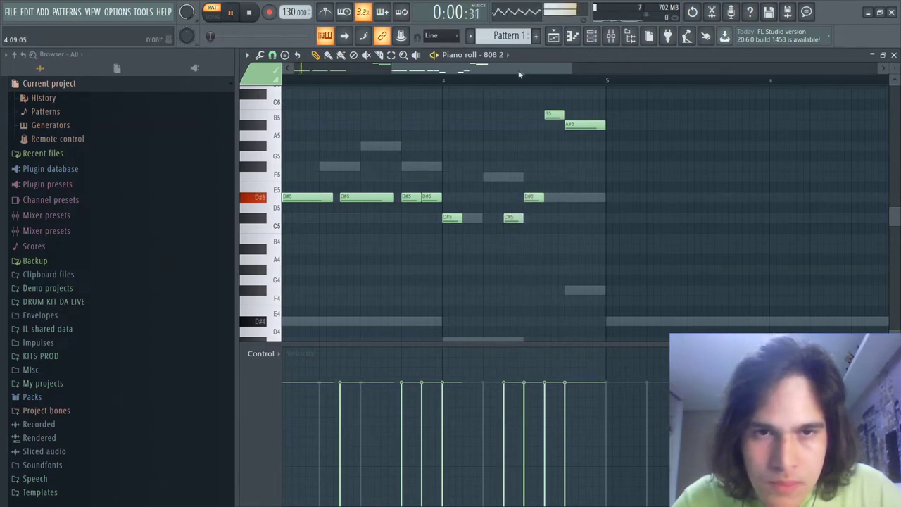
pyautogui.scroll(-2, 519, 74)
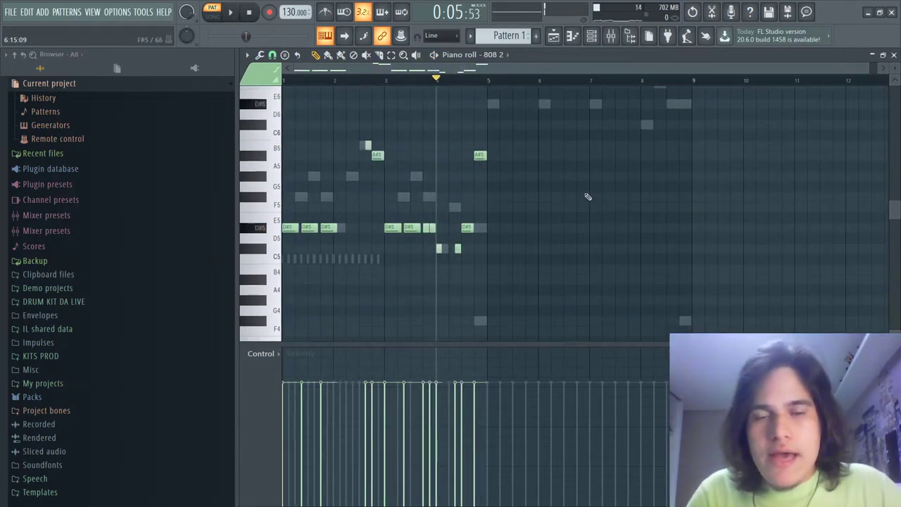
# - Duplicate the four-bar 808 line into bars 5 to 8 and deselect the copied notes
pyautogui.hotkey('ctrl', 'b')
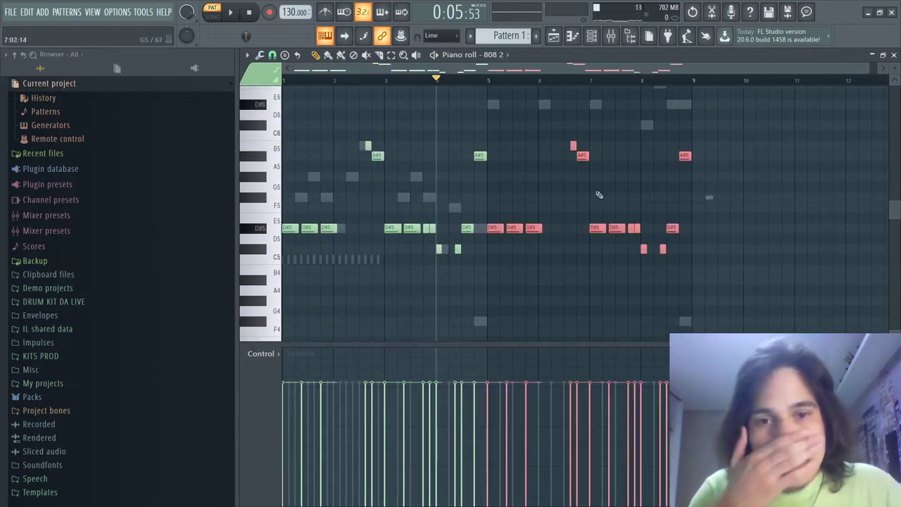
pyautogui.scroll(3, 532, 227)
pyautogui.scroll(2, 595, 282)
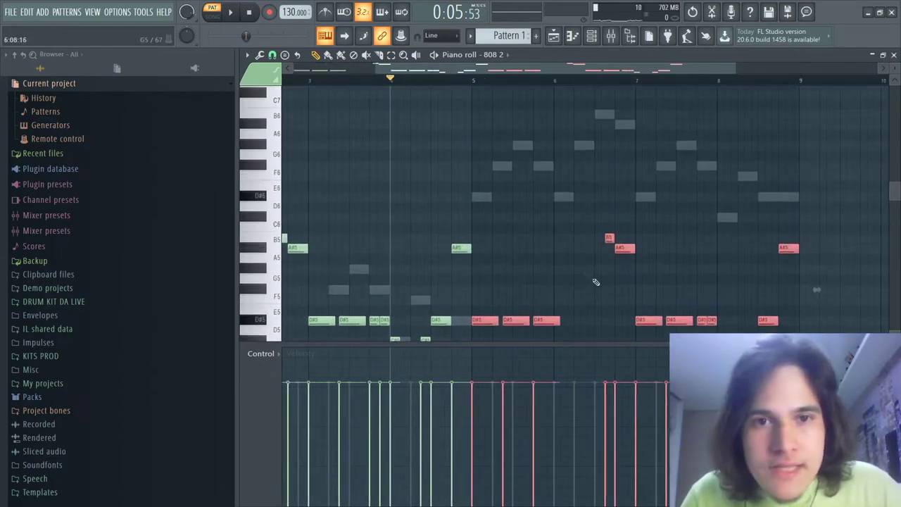
pyautogui.scroll(-1, 570, 225)
pyautogui.hotkey('ctrl', 'd')
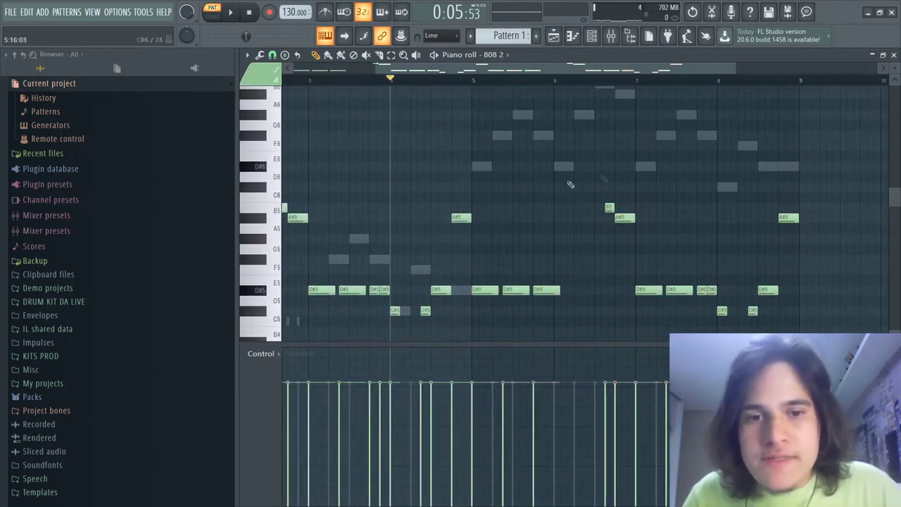
# - Replace the third D#5 in bar 5 with an F#5, one octave below the ghost melody note
pyautogui.click(535, 136)
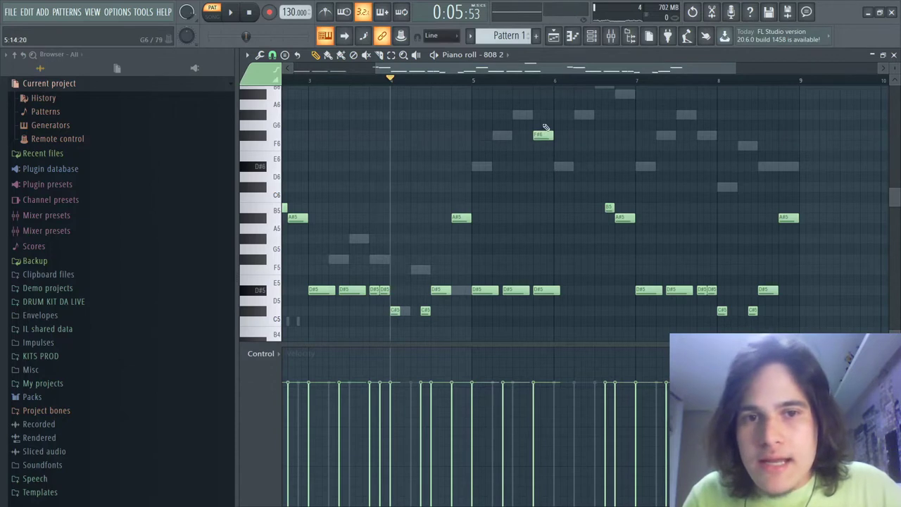
pyautogui.hotkey('ctrl', 'Down')
pyautogui.rightClick(552, 290)
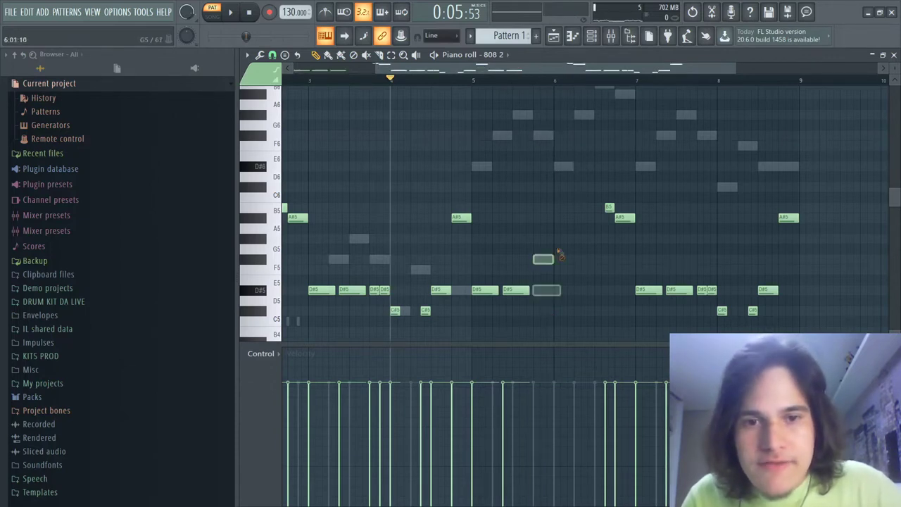
pyautogui.hotkey('ctrl', 'z')
pyautogui.rightClick(542, 290)
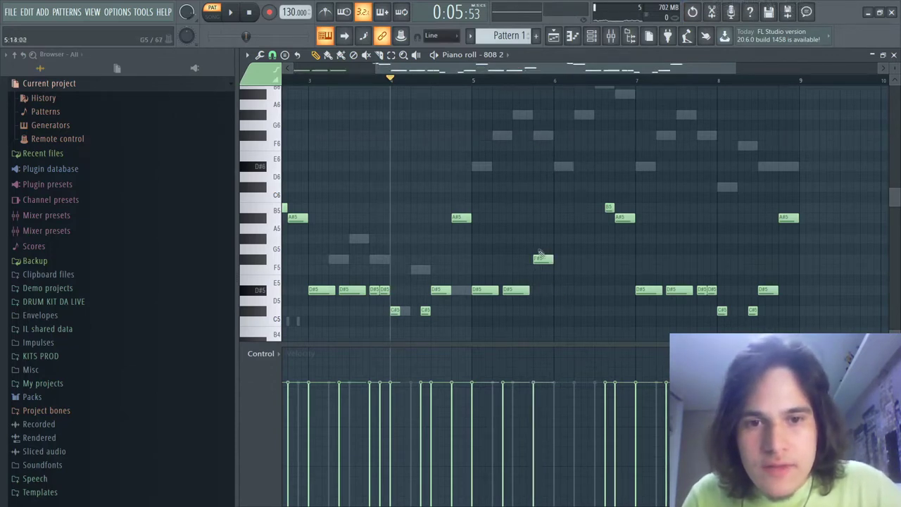
pyautogui.scroll(-2, 505, 264)
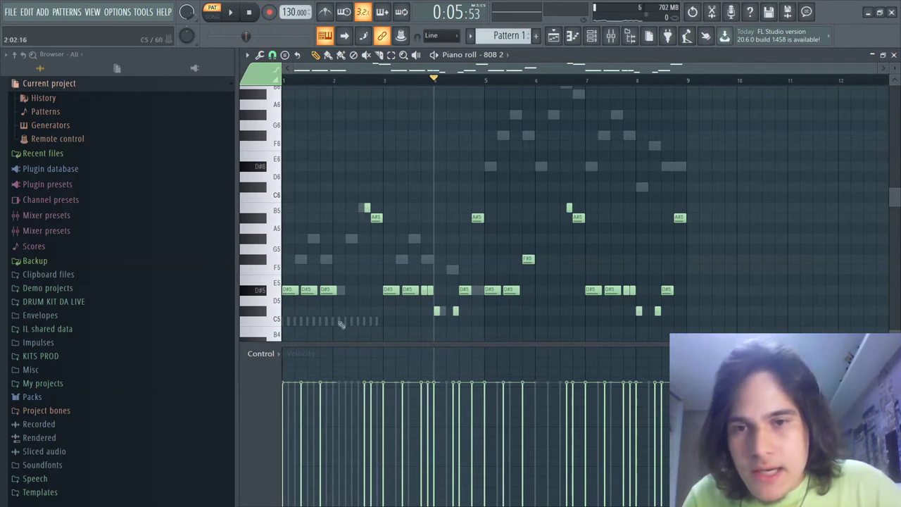
# - Start playback from bar 5 and add an F#5 at 6:05 in bar 6
pyautogui.click(483, 79)
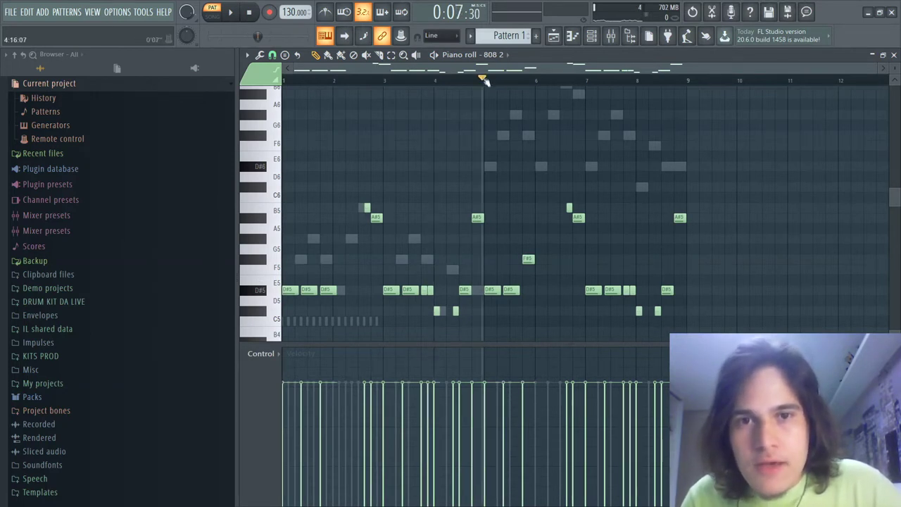
pyautogui.click(486, 80)
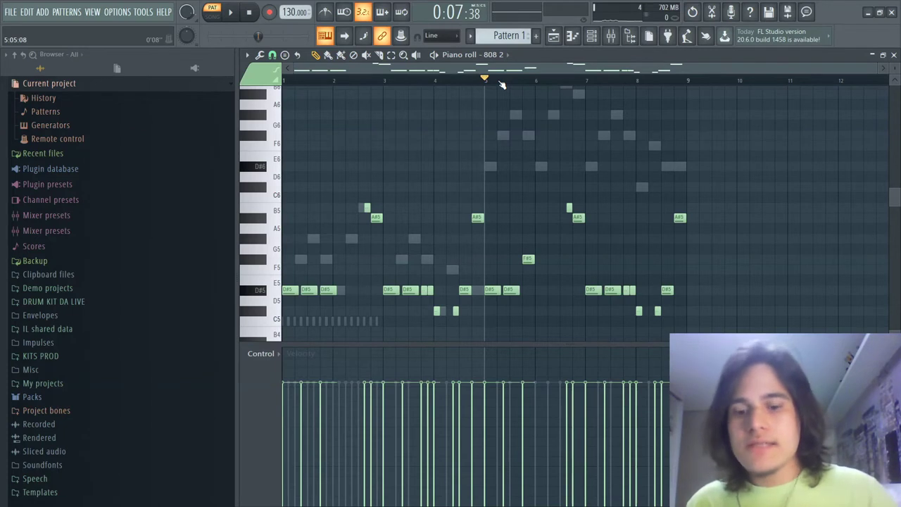
pyautogui.press('space')
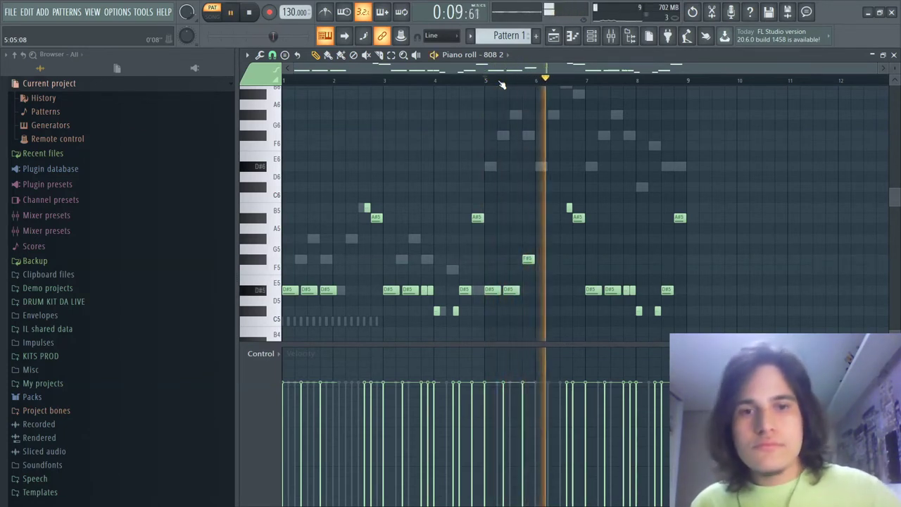
pyautogui.click(502, 84)
pyautogui.keyDown('ctrl'); pyautogui.scroll(5, 528, 262); pyautogui.keyUp('ctrl')
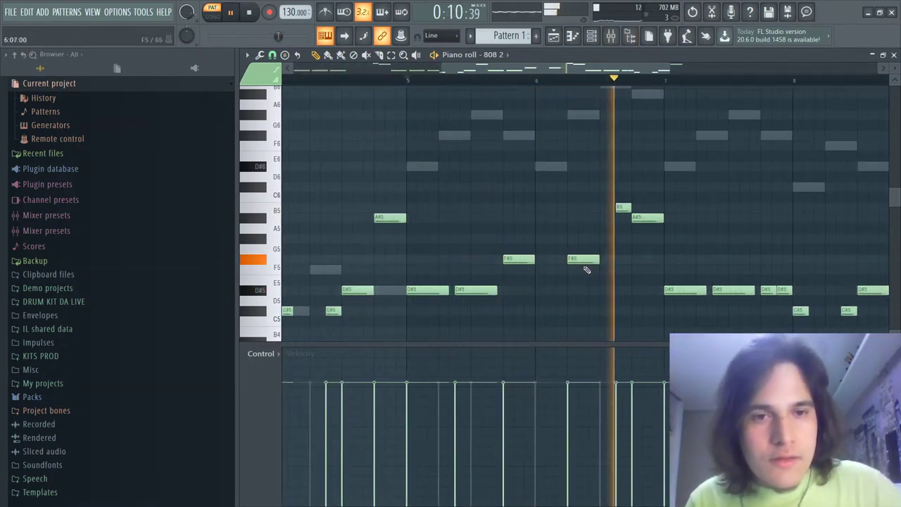
# - Replace the B5 and A#5 in bar 6 with two short adjoining B4 notes at 6:11 and 6:13
pyautogui.rightClick(647, 217)
pyautogui.rightClick(623, 208)
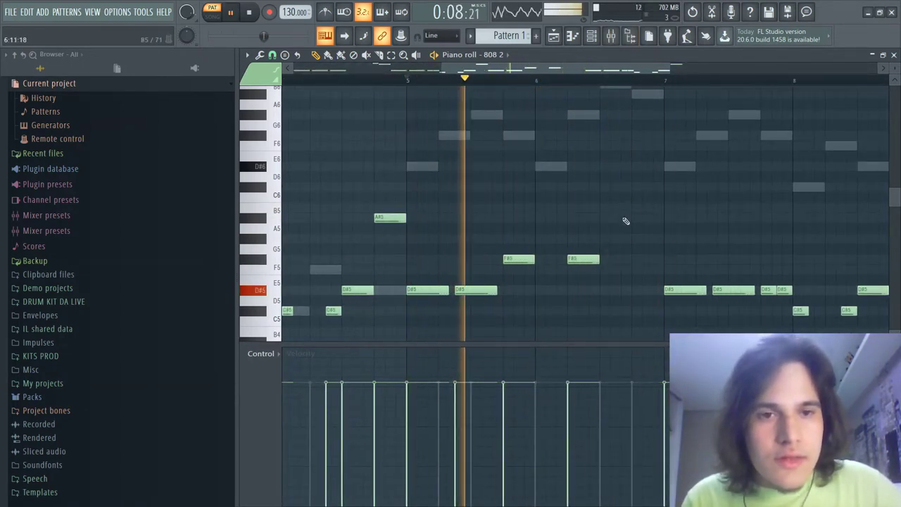
pyautogui.press('space')
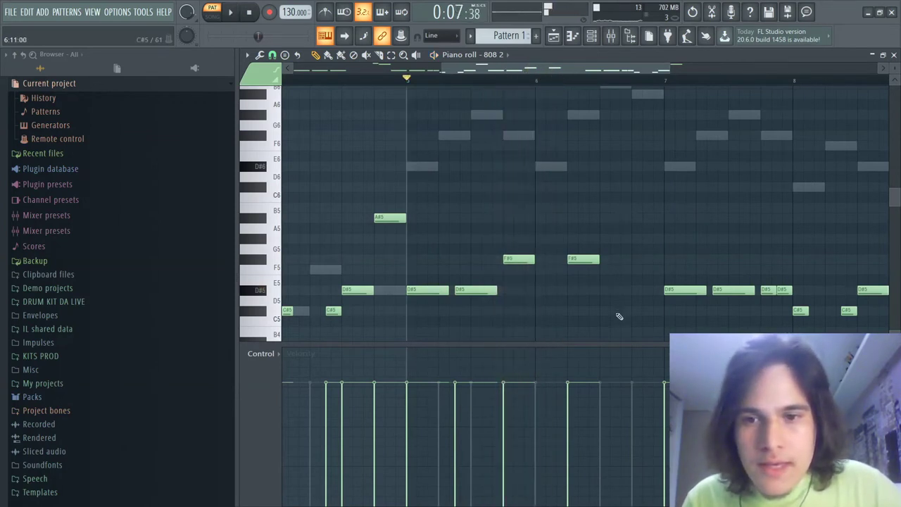
pyautogui.click(619, 333)
pyautogui.press('space')
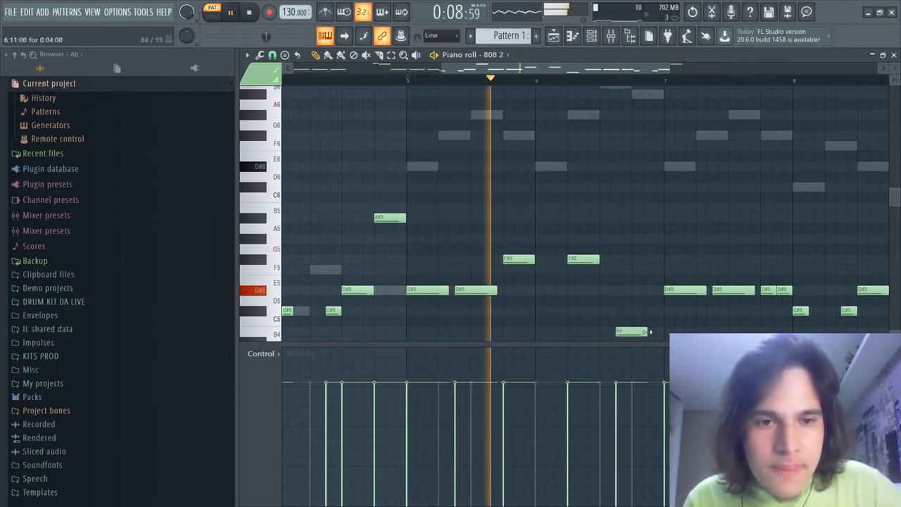
pyautogui.click(639, 332)
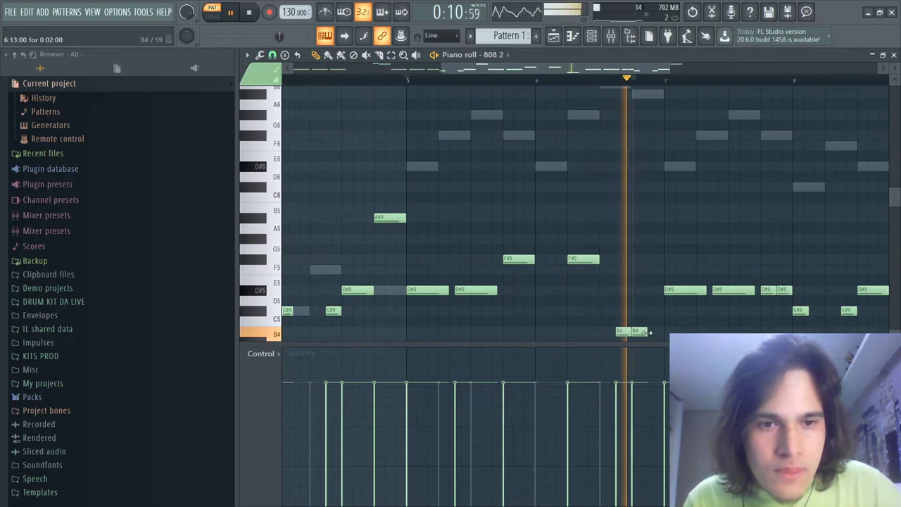
# - Listen to the full eight-bar 808 pattern and stop the playback
pyautogui.scroll(-4, 642, 329)
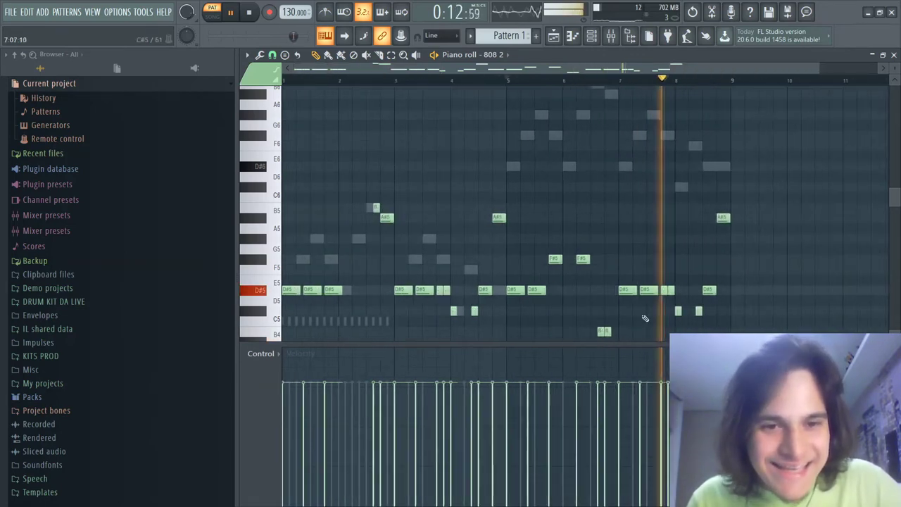
pyautogui.scroll(-1, 648, 316)
pyautogui.scroll(1, 752, 303)
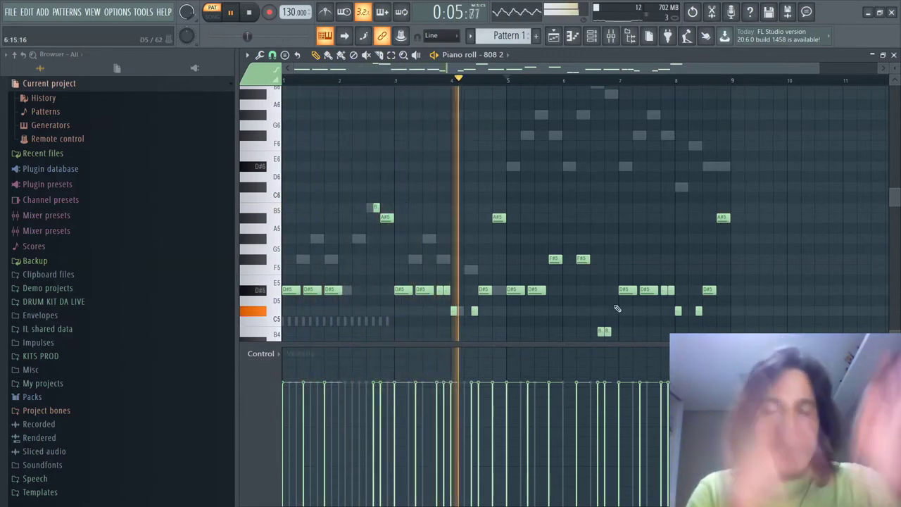
pyautogui.press('space')
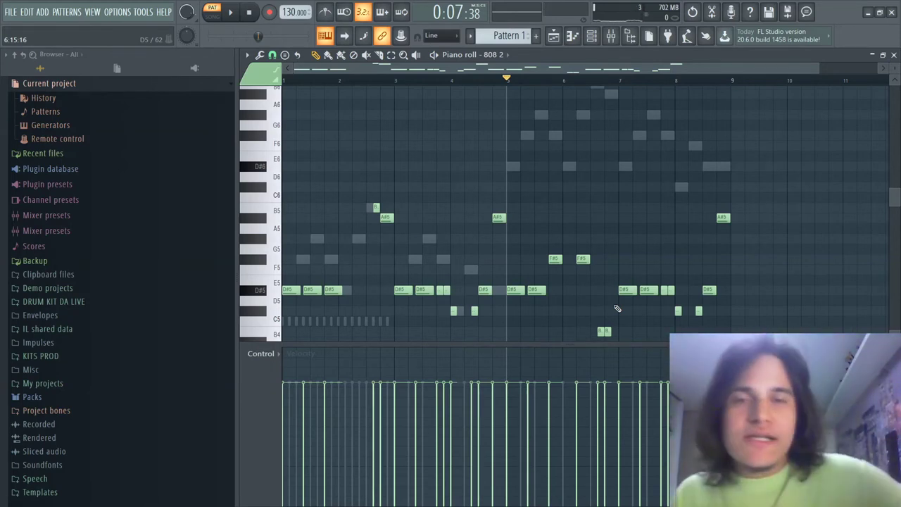
pyautogui.press('space')
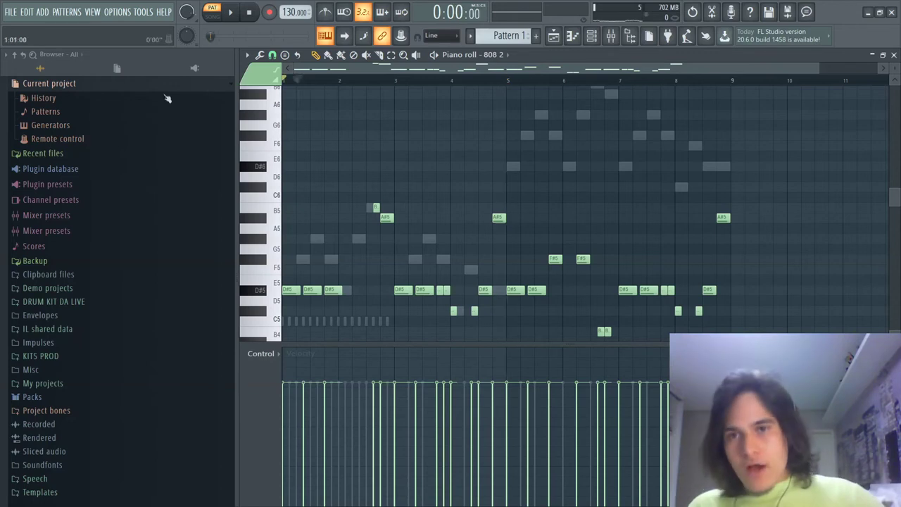
# - Replace the closing A#5 in bar 8 with two short adjoining A#5 notes and play them back from the bar's last beat
pyautogui.press('space')
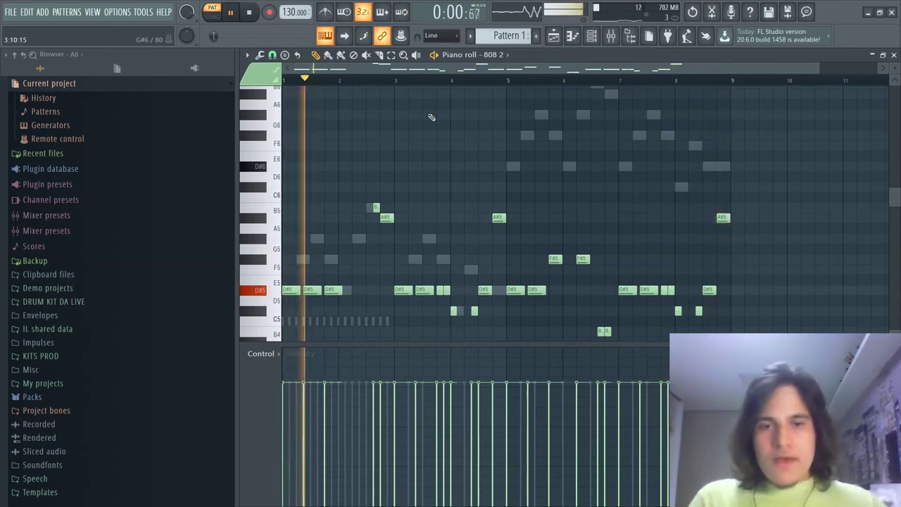
pyautogui.press('space')
pyautogui.keyDown('ctrl'); pyautogui.scroll(5, 715, 221); pyautogui.keyUp('ctrl')
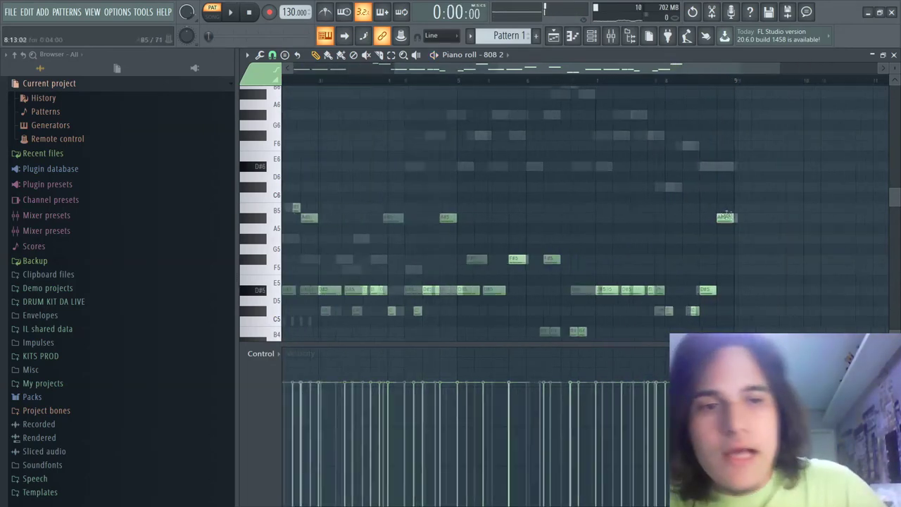
pyautogui.click(722, 217)
pyautogui.click(672, 81)
pyautogui.press('space')
pyautogui.keyDown('ctrl'); pyautogui.scroll(-5, 533, 181); pyautogui.keyUp('ctrl')
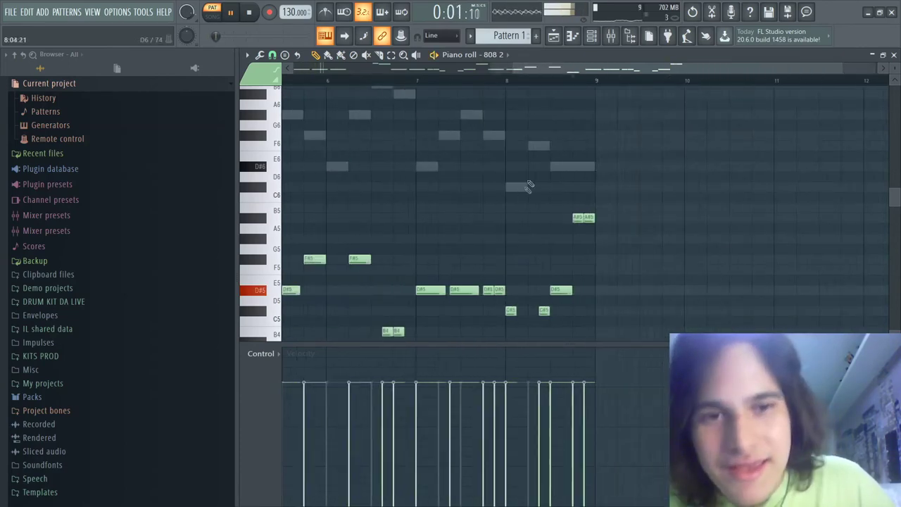
# - Add a short A#6 slide note over the second A#5, ending exactly at the end of bar 8, and play it back
pyautogui.keyDown('ctrl'); pyautogui.scroll(4, 669, 238); pyautogui.keyUp('ctrl')
pyautogui.keyDown('ctrl'); pyautogui.click(704, 219); pyautogui.keyUp('ctrl')
pyautogui.press('space')
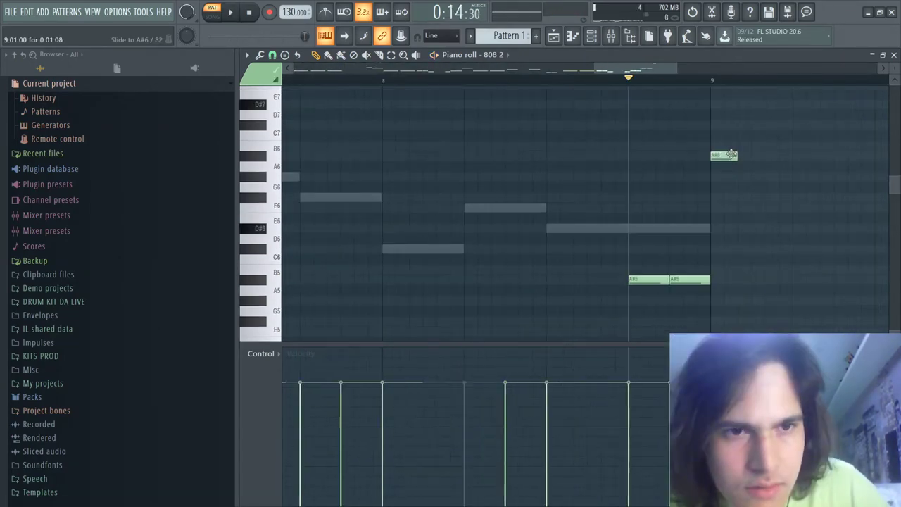
pyautogui.moveTo(725, 155); pyautogui.dragTo(700, 155)
pyautogui.press('space')
pyautogui.press('space')
pyautogui.press('space')
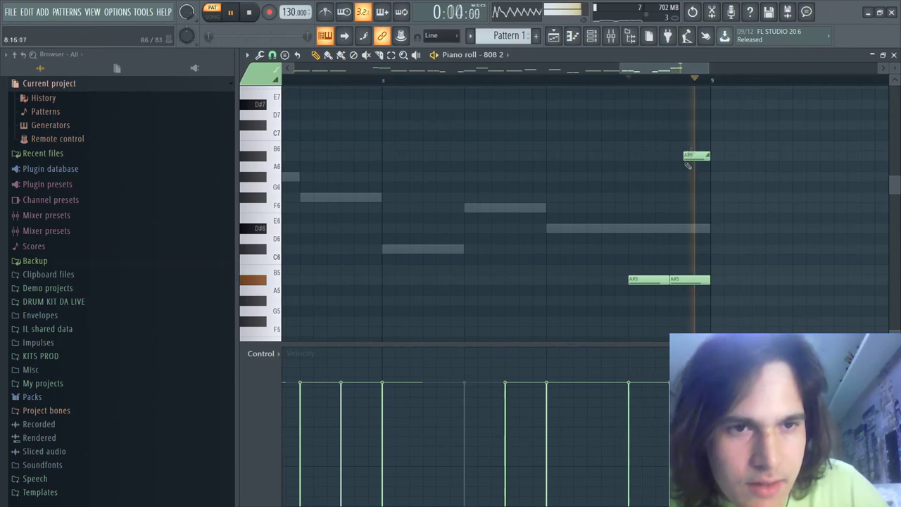
# - Listen to the 808 line with the closing slide note, stop the playback and open the channel rack
pyautogui.keyDown('ctrl'); pyautogui.scroll(-4, 576, 220); pyautogui.keyUp('ctrl')
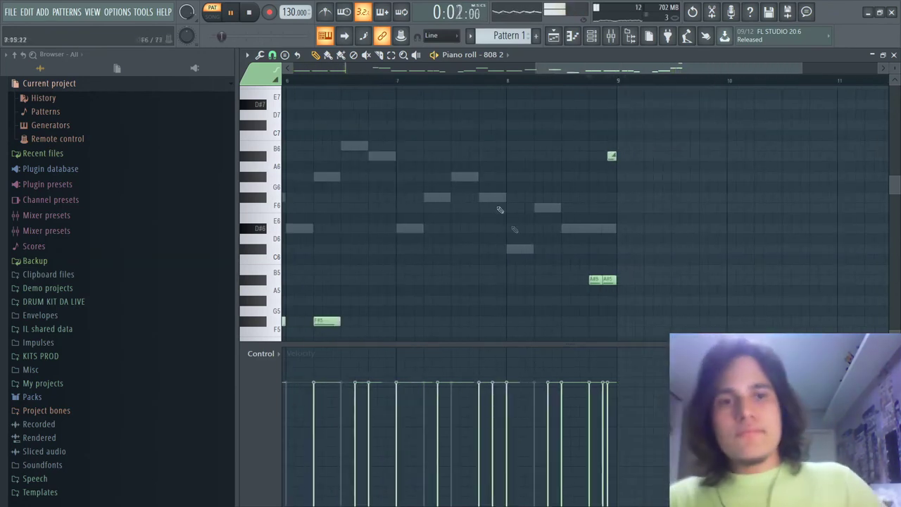
pyautogui.keyDown('ctrl'); pyautogui.scroll(-3, 513, 228); pyautogui.keyUp('ctrl')
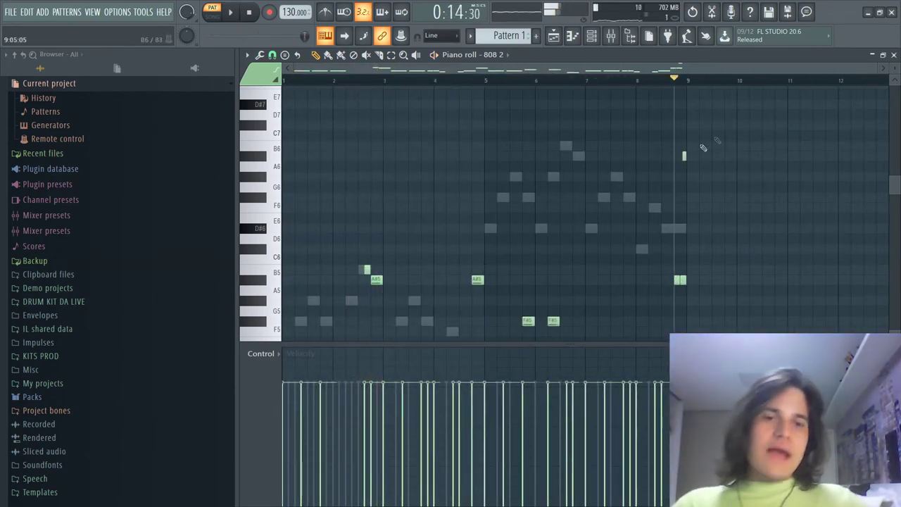
pyautogui.scroll(3, 692, 161)
pyautogui.press('space')
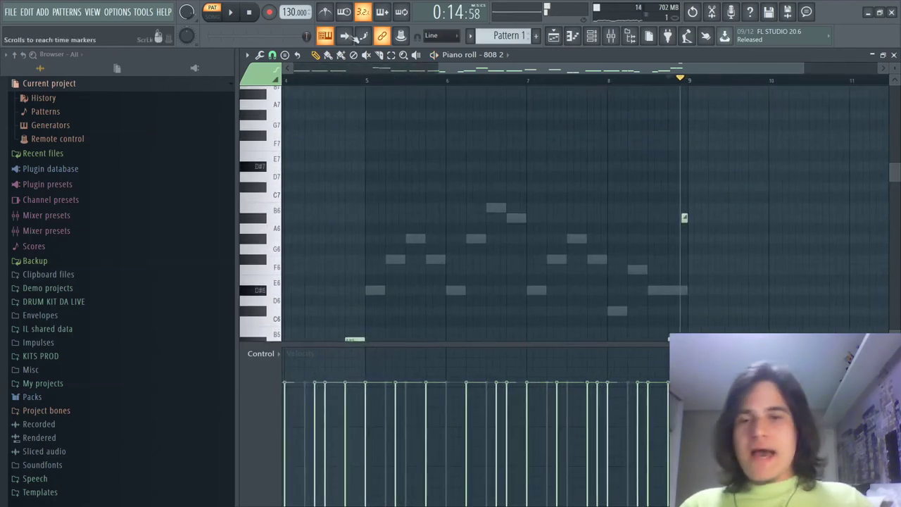
pyautogui.click(251, 19)
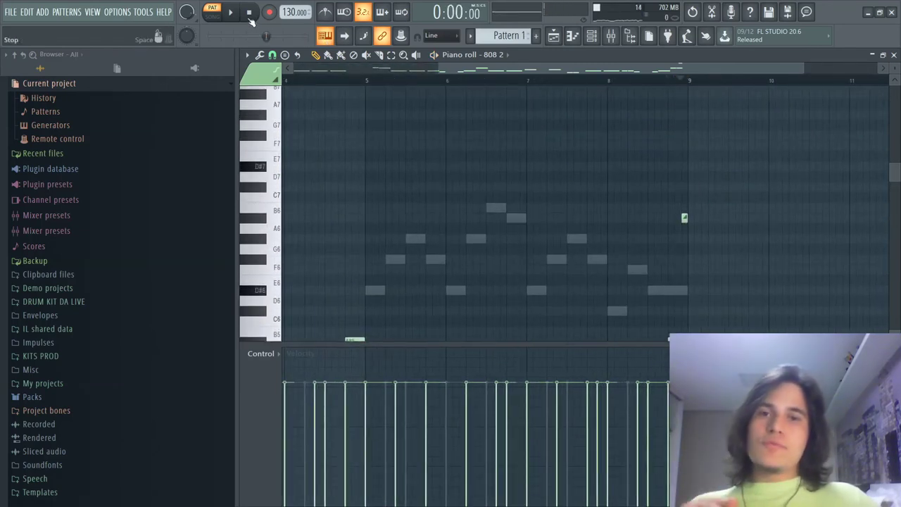
pyautogui.press('F6')
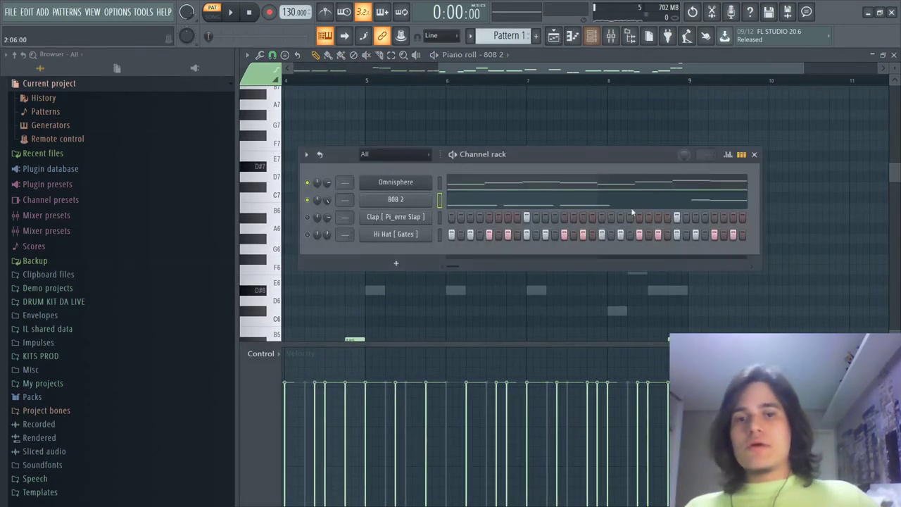